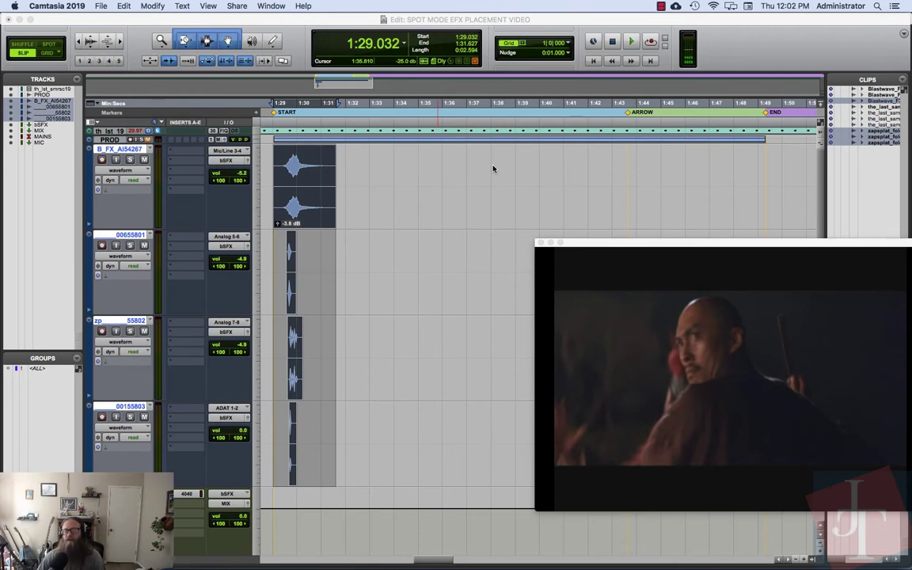
Move the floating video window to the Edit window's centre, then lower it to uncover the ruler.
drag(611, 242, 471, 81)
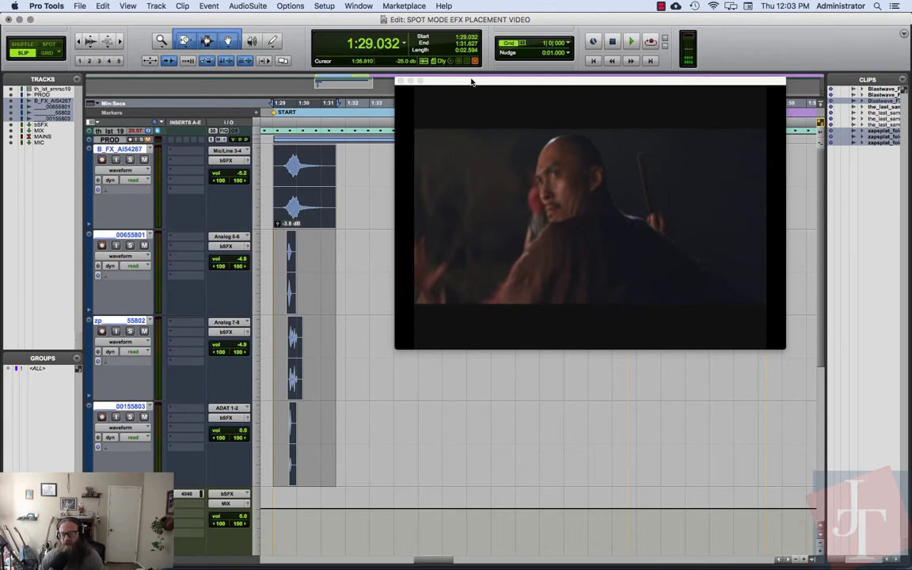
drag(483, 81, 459, 151)
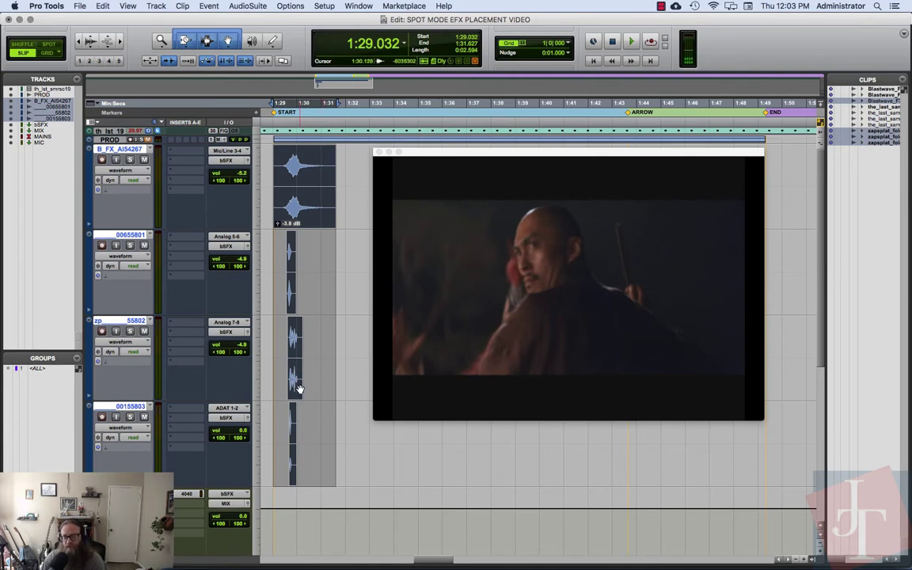
Zoom in on the four arrow clips, close the video window, and play them back once.
key(super+bracketright)
key(super+bracketright)
key(super+bracketright)
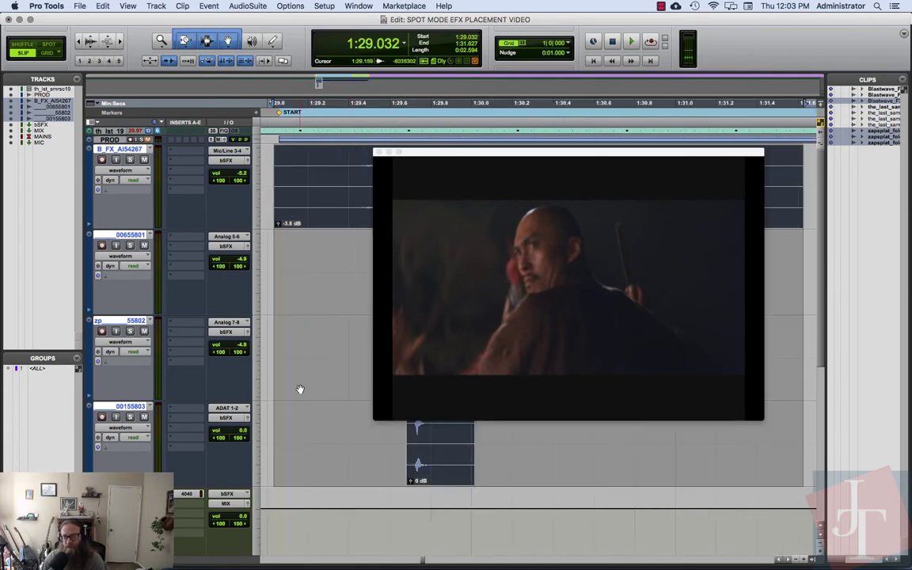
click(379, 151)
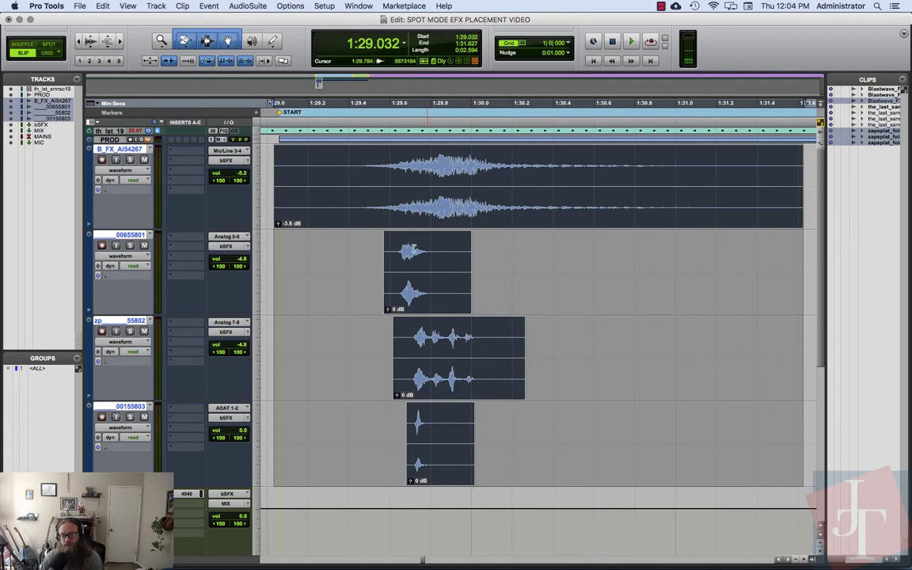
key(space)
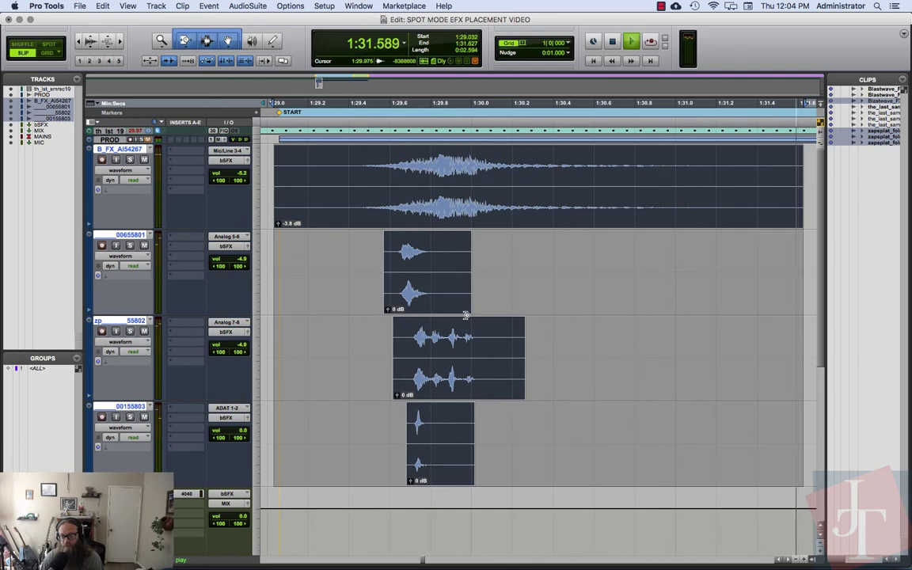
key(space)
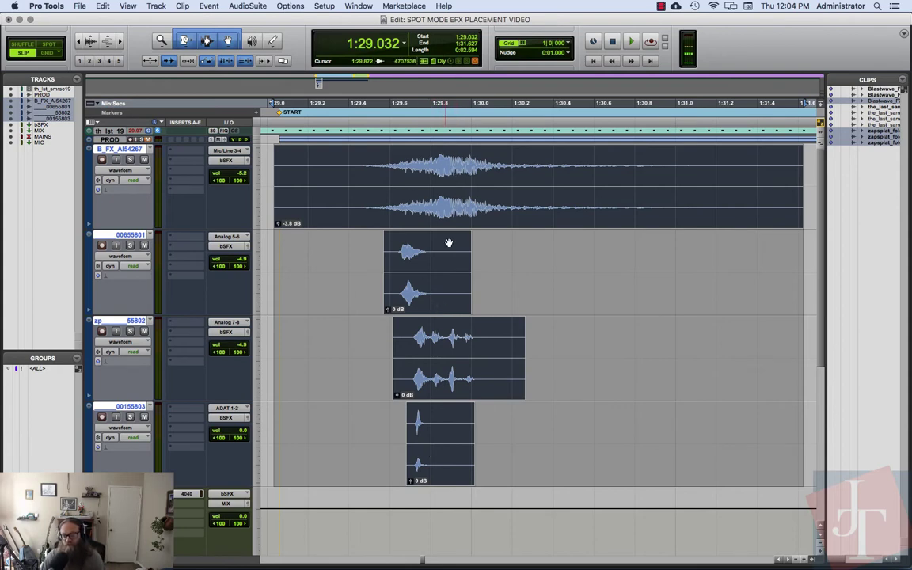
Zoom in around 1:29.882 and make the top 00655801 track much taller.
click(448, 169)
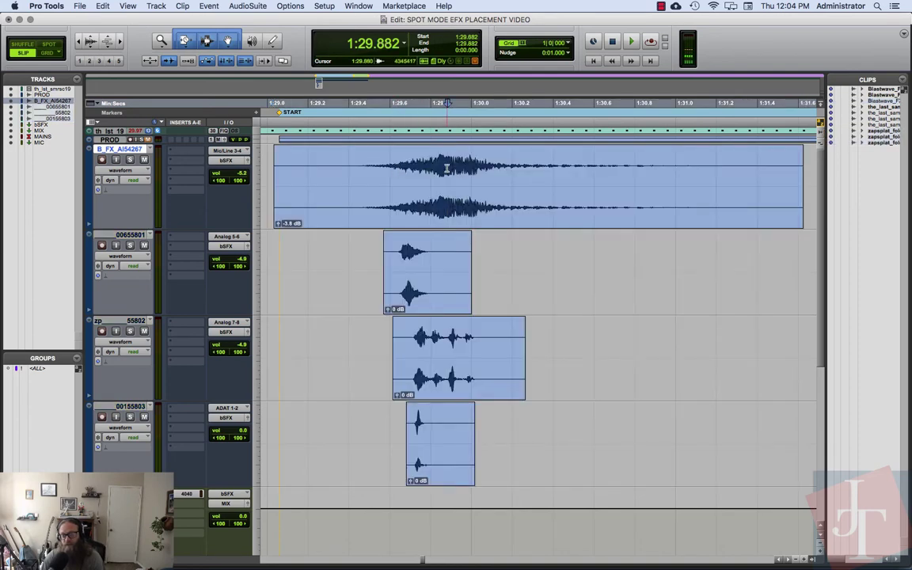
key(super+bracketright)
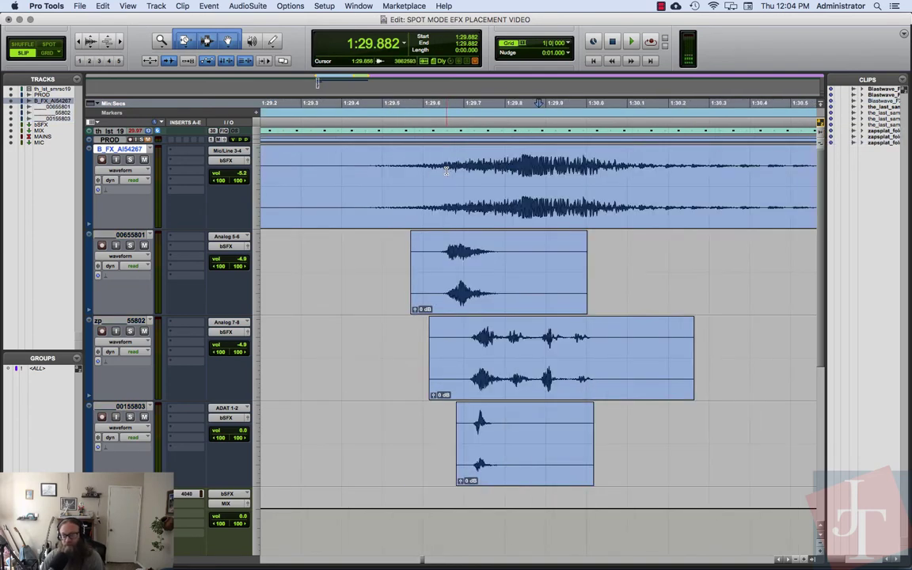
key(super+bracketright)
click(130, 233)
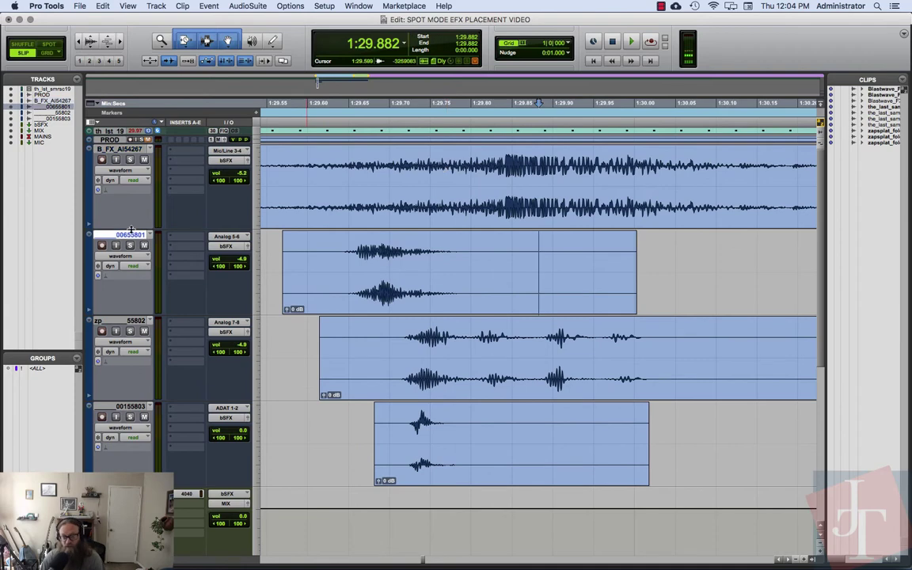
drag(131, 230, 131, 382)
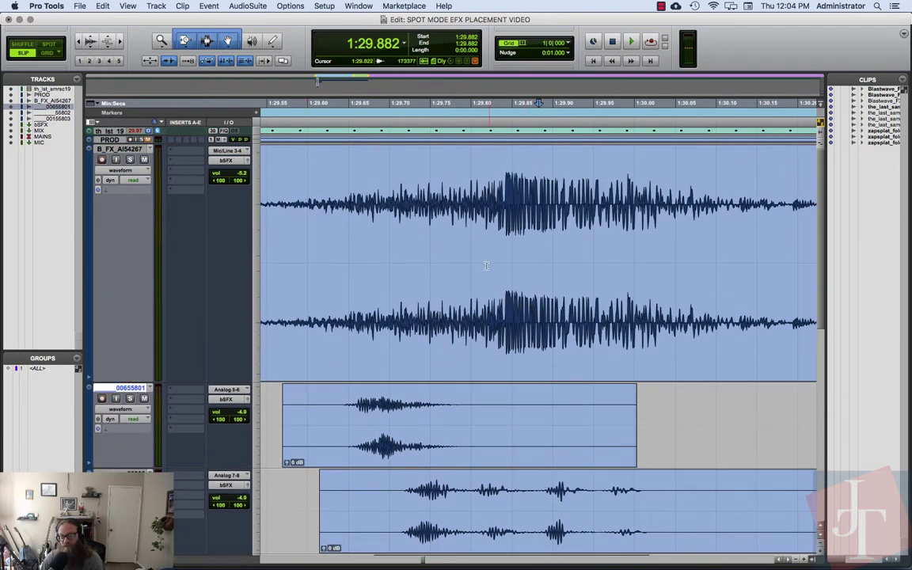
Set the edit point on the top clip's transient at 1:29.841, solo the track, and audition it.
click(504, 194)
key(super+bracketright)
key(super+bracketright)
key(super+bracketright)
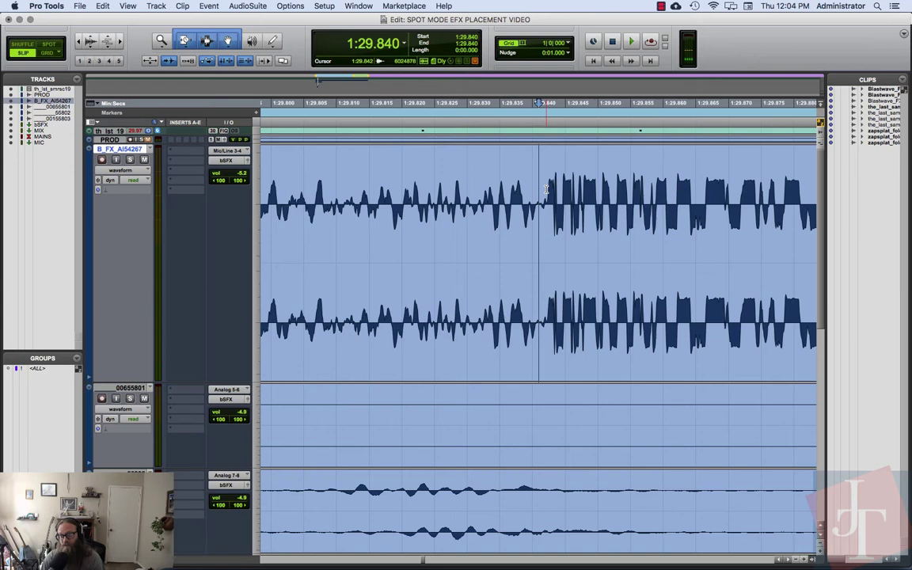
click(543, 190)
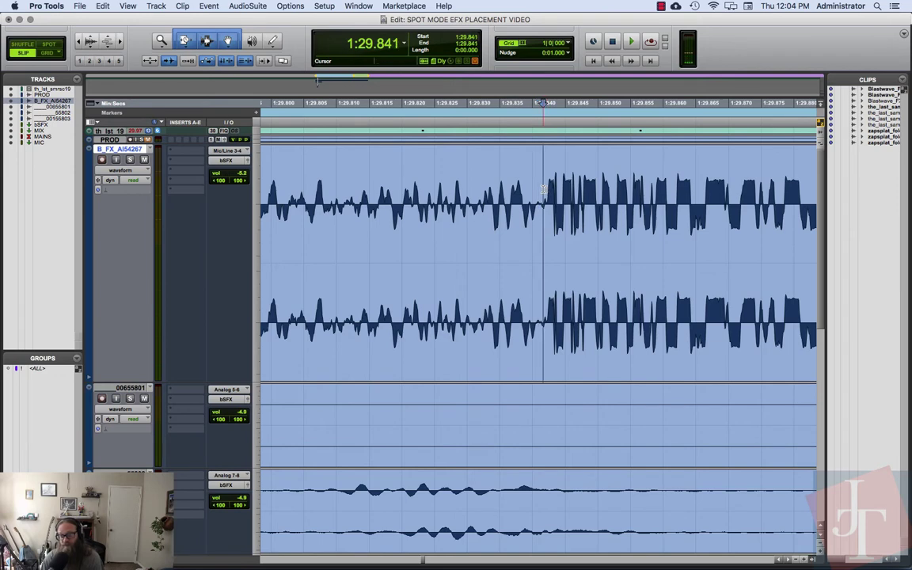
key(shift+s)
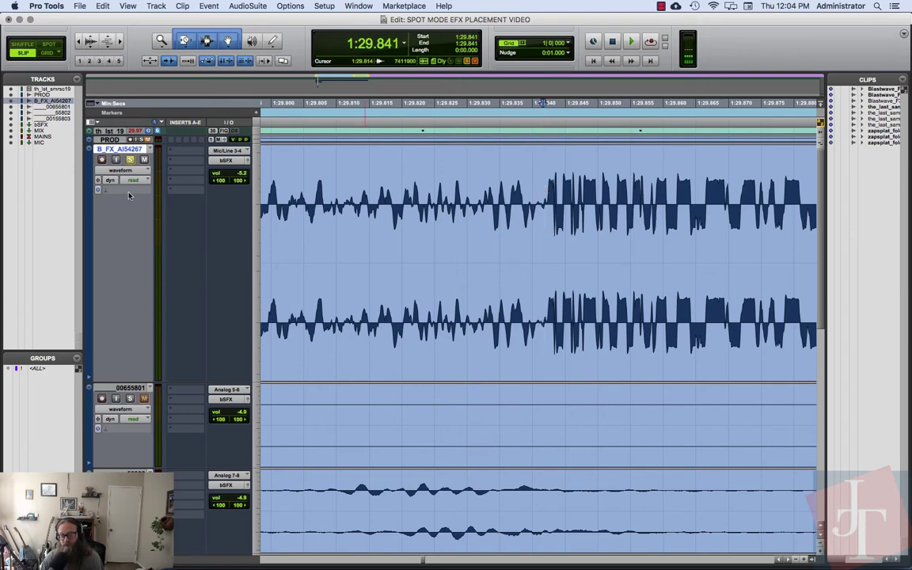
key(space)
key(space)
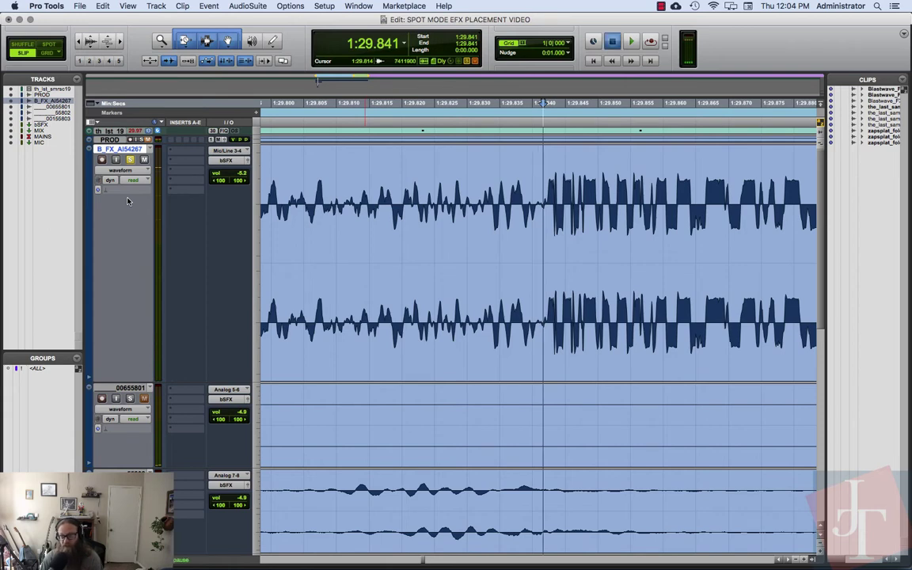
key(space)
key(space)
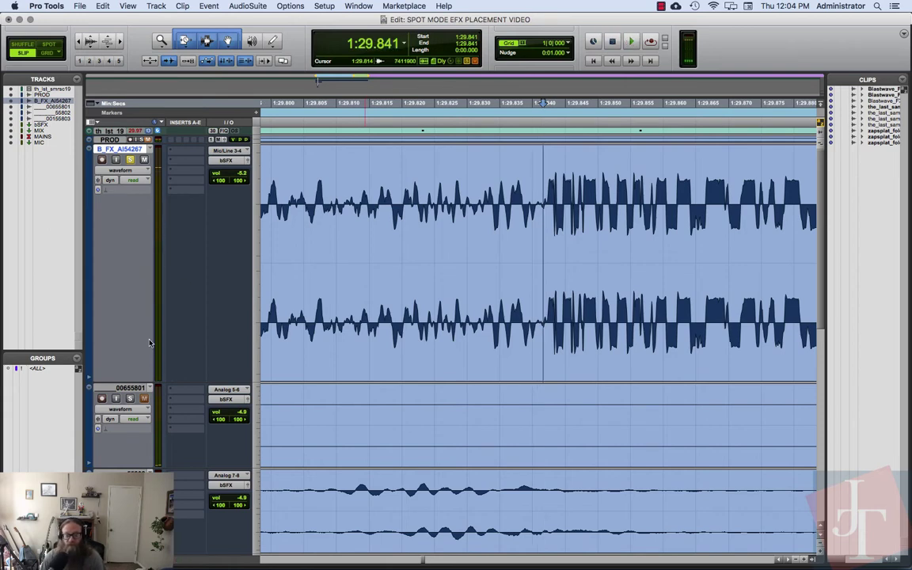
Return the top track to normal height and select the B_FX_AI54267, 00155803, 55802 and 00655801 clips together.
click(130, 387)
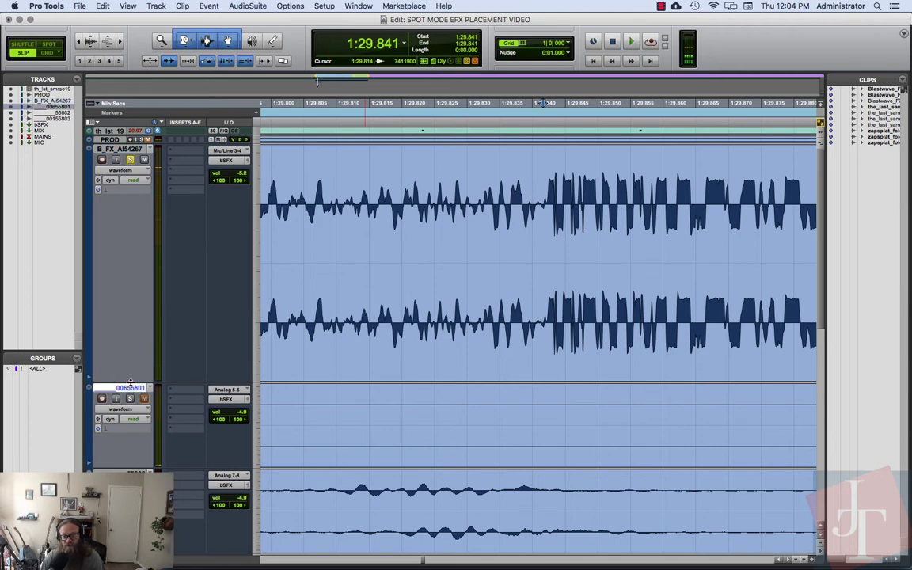
drag(130, 383, 133, 228)
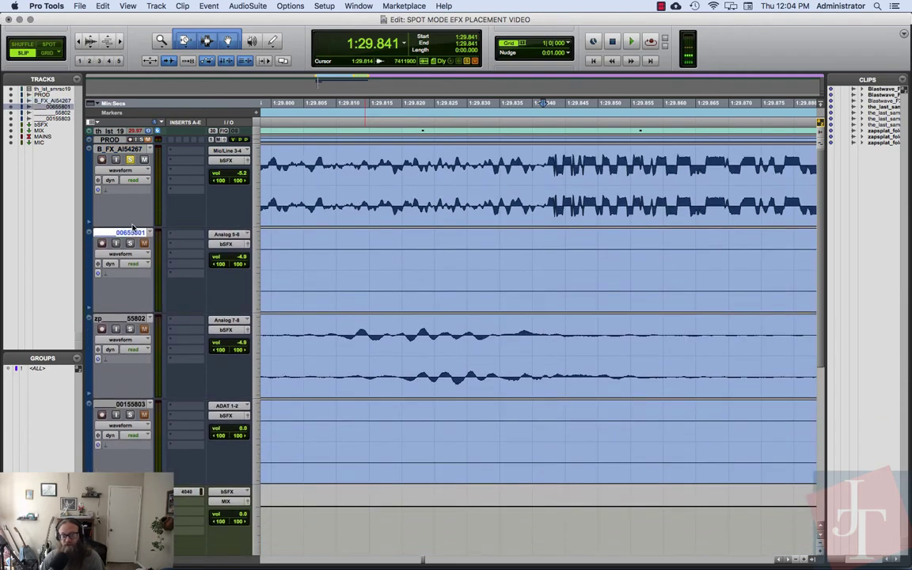
click(402, 206)
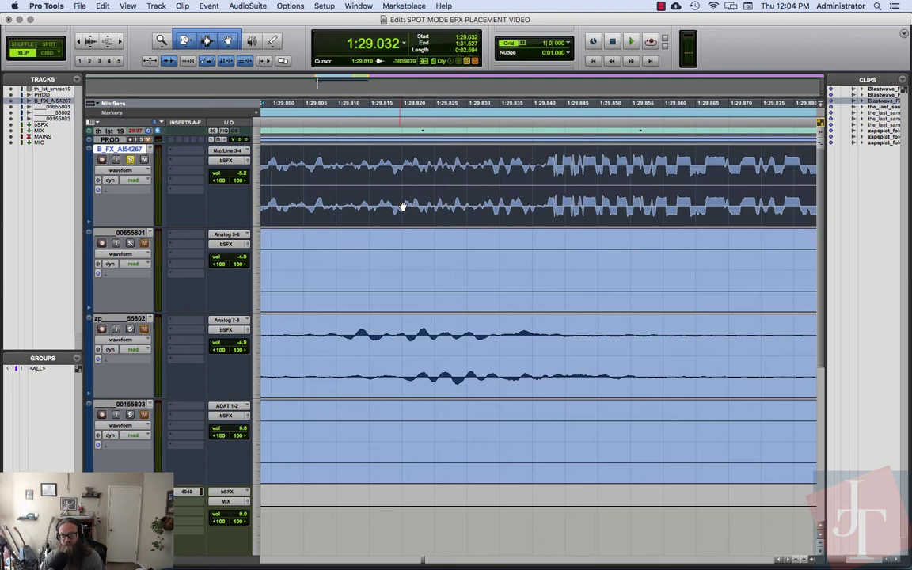
key(alt+f)
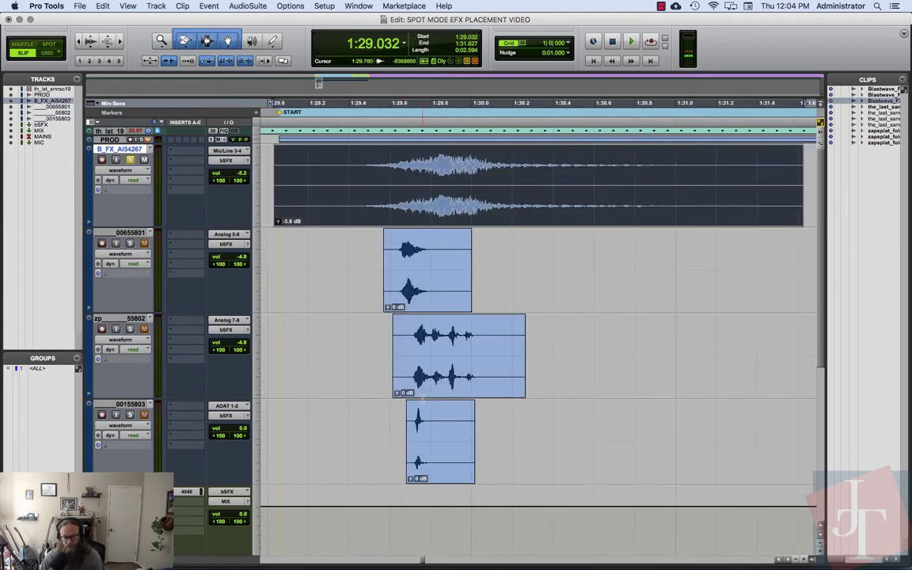
shift+click(434, 464)
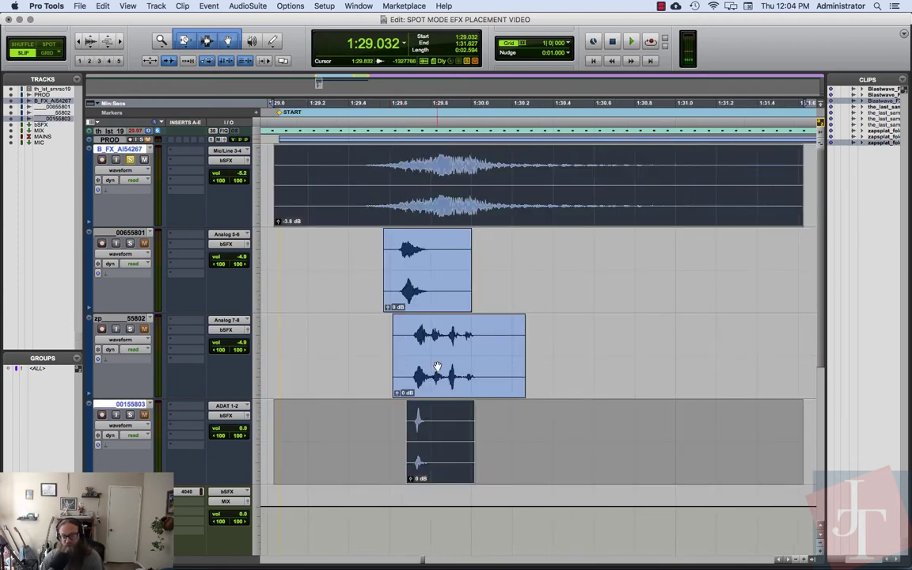
shift+click(434, 368)
shift+click(431, 291)
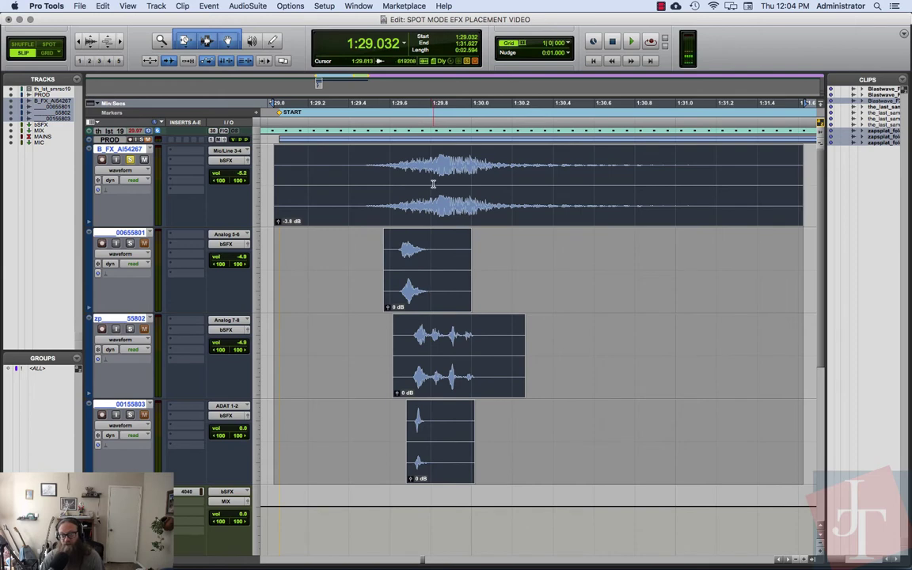
Group the four selected arrow clips into one clip group, Group-01.
click(181, 5)
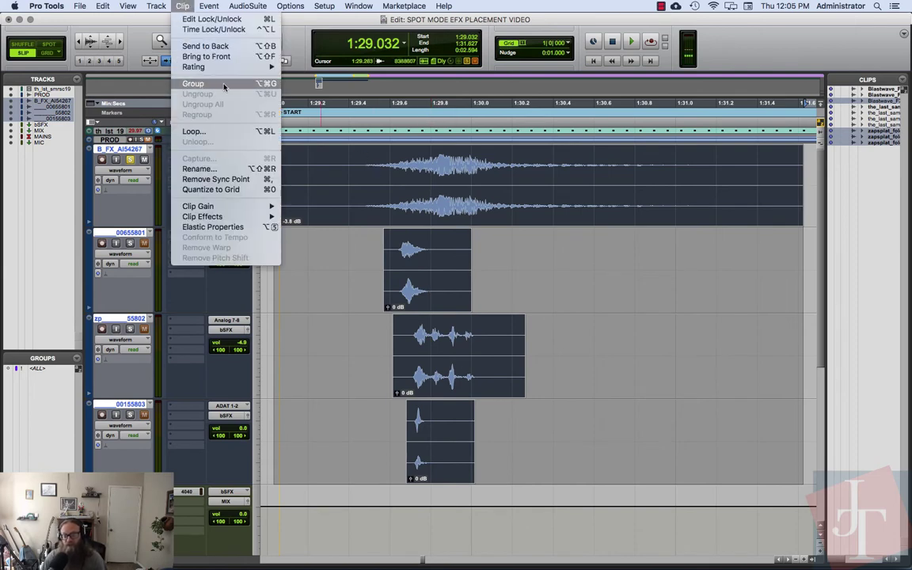
key(alt+super+g)
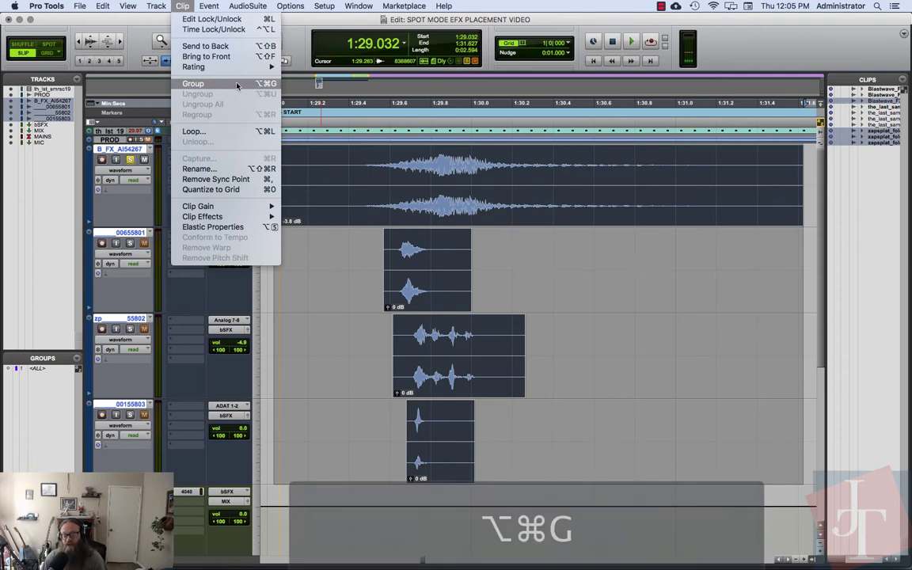
click(235, 85)
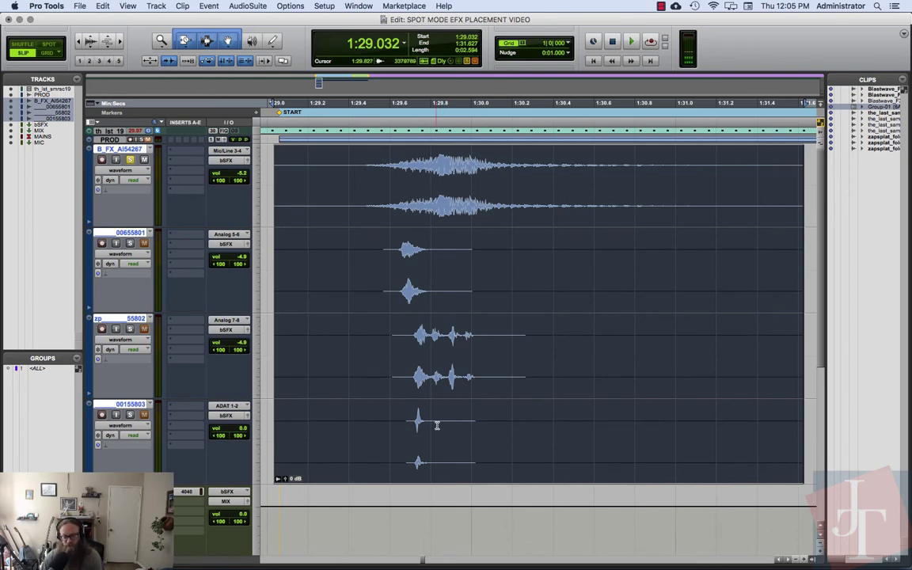
Zoom out and move the clip group later so it starts at 1:30.287.
key(super+bracketleft)
key(super+bracketleft)
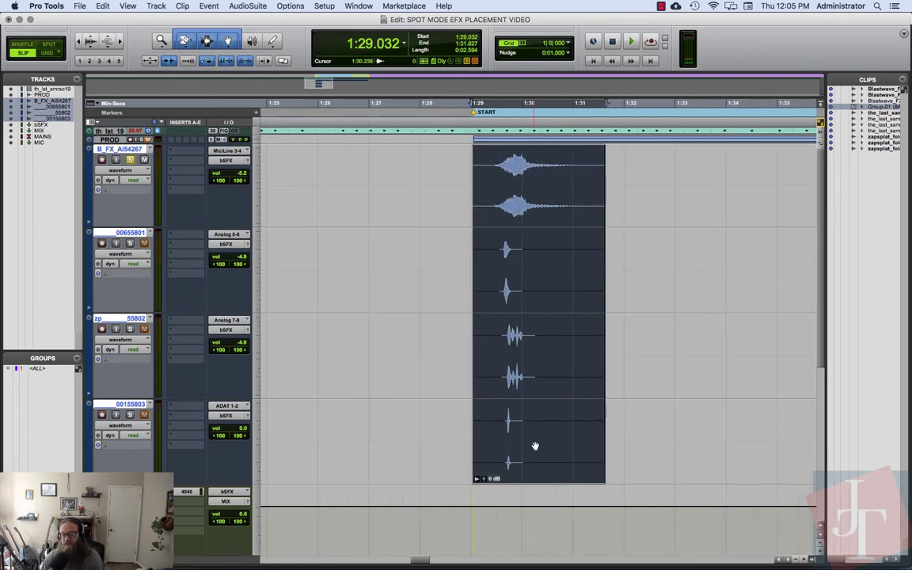
drag(534, 443, 617, 432)
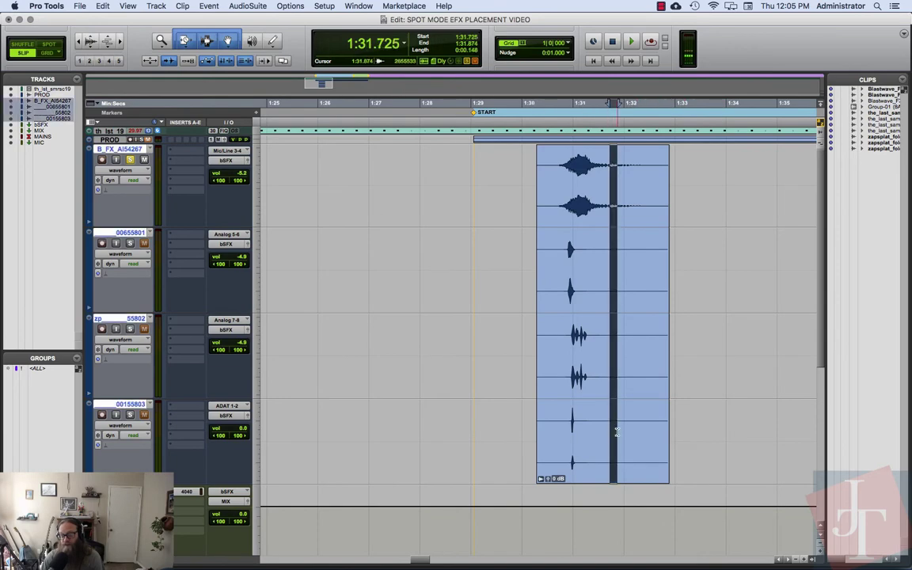
click(656, 388)
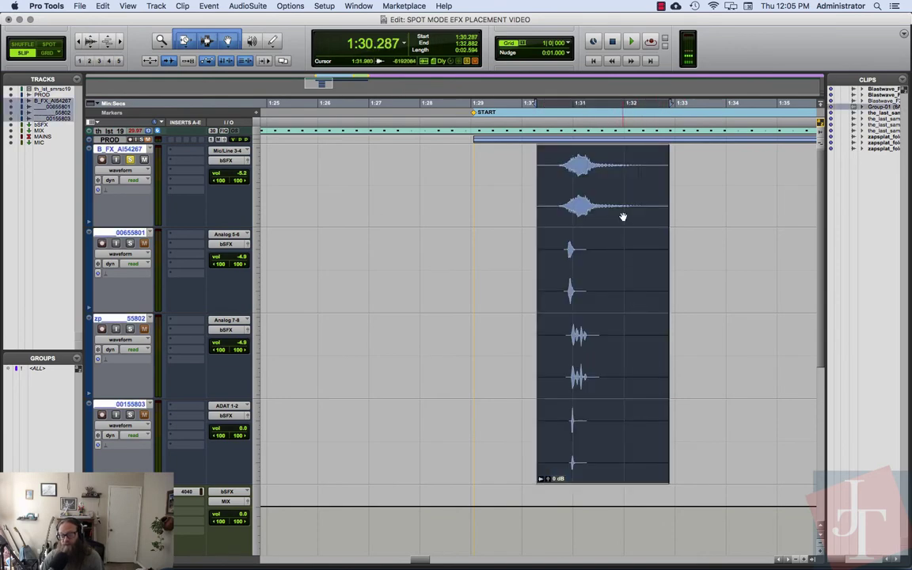
Zoom in and place the edit point exactly on the group's main transient at 1:31.096.
click(577, 158)
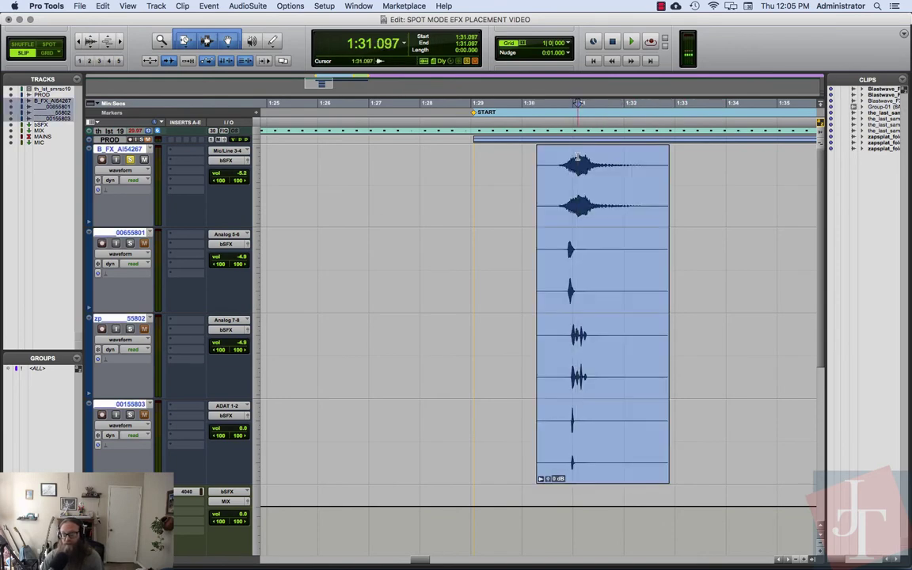
key(ctrl+])
key(ctrl+])
key(ctrl+])
key(ctrl+])
key(ctrl+])
key(ctrl+])
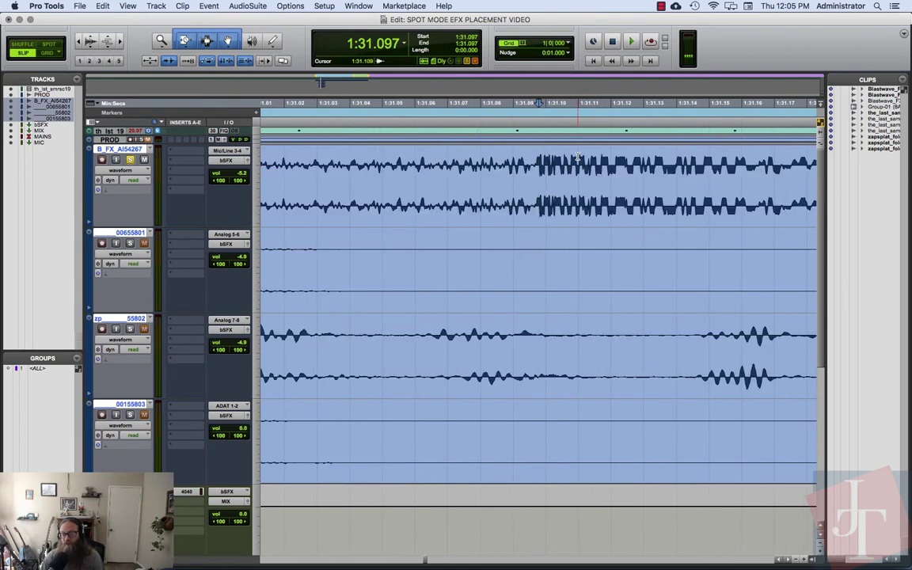
click(540, 158)
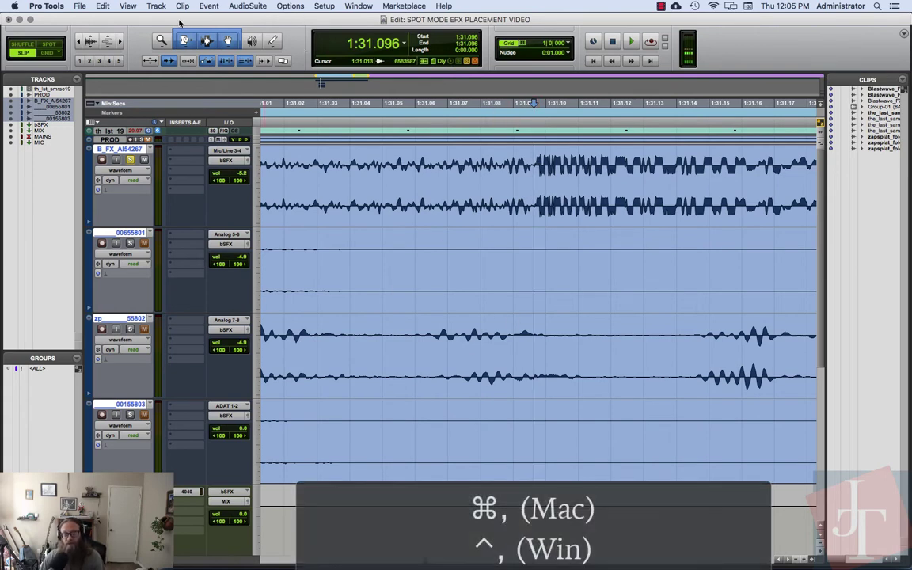
Use Clip > Identify Sync Point to mark the clip group's sync point at 1:31.096.
click(156, 4)
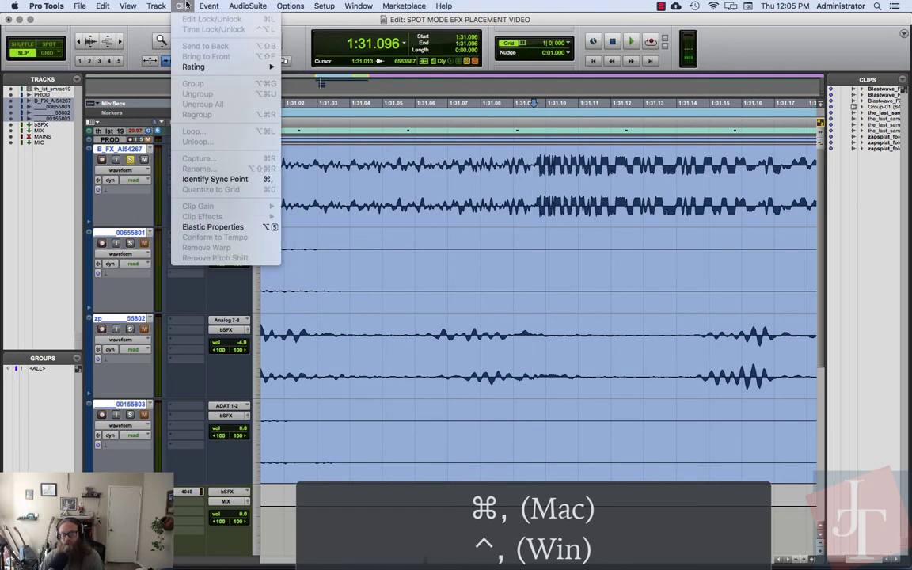
click(229, 183)
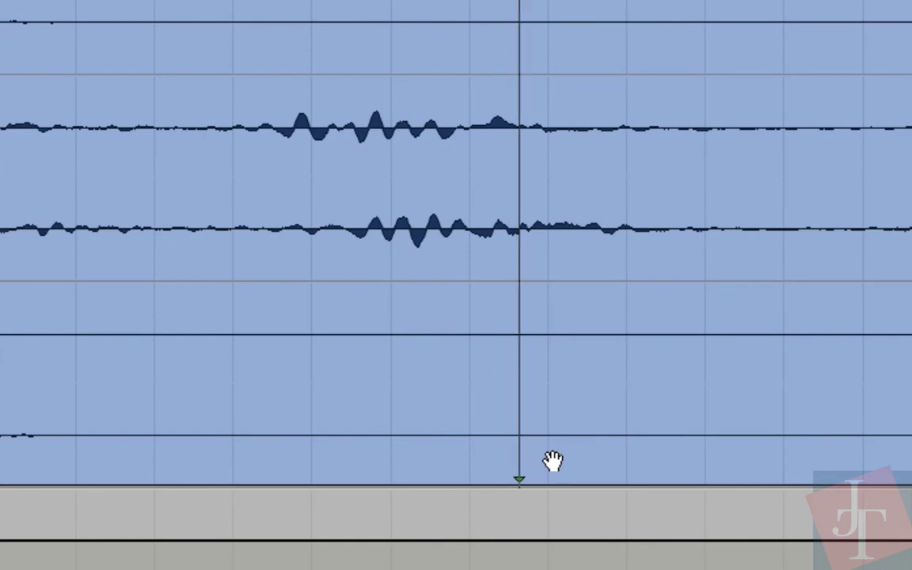
Zoom out and scroll the timeline right to bring the ARROW marker near 1:43.5 into view.
scroll(553, 461, down, 1)
scroll(552, 461, up, 1)
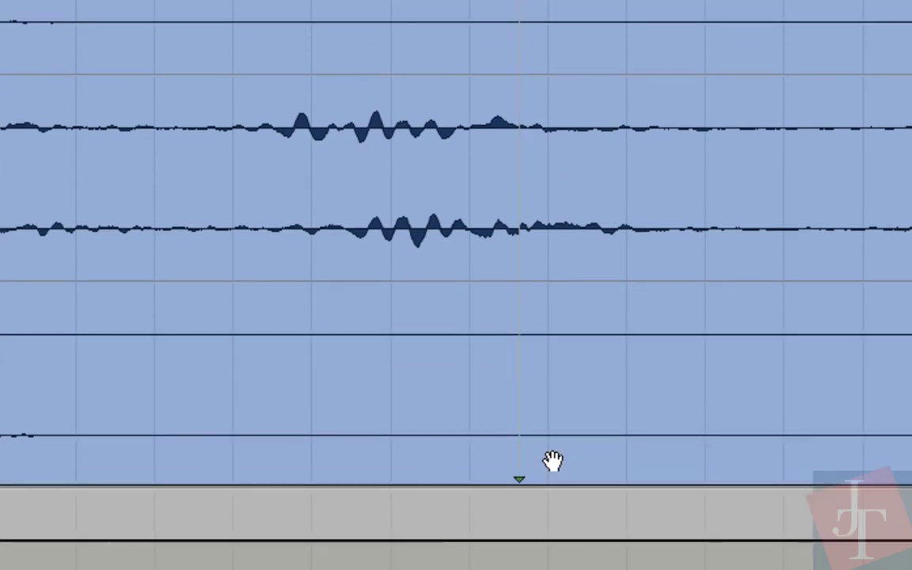
key(r)
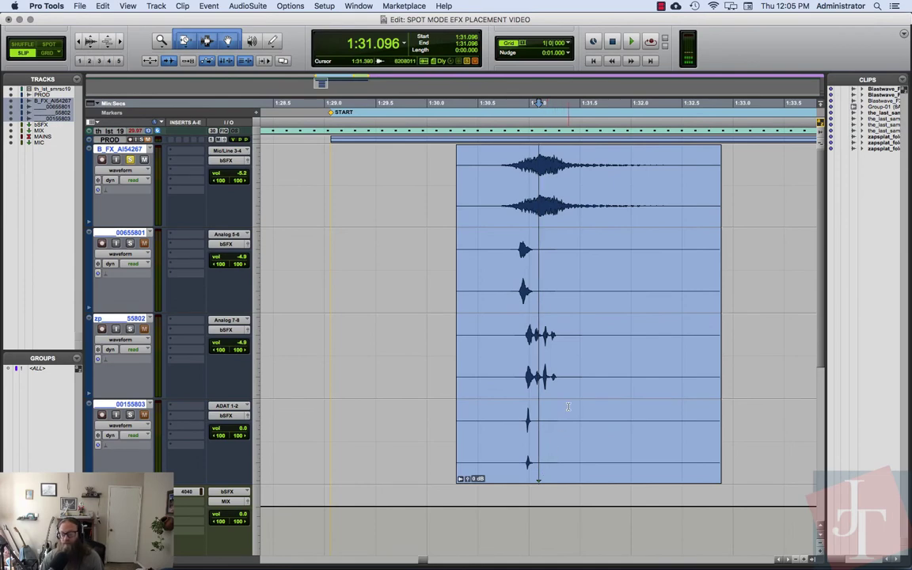
scroll(568, 406, left, 2)
scroll(568, 407, right, 5)
scroll(568, 406, left, 5)
scroll(568, 407, right, 5)
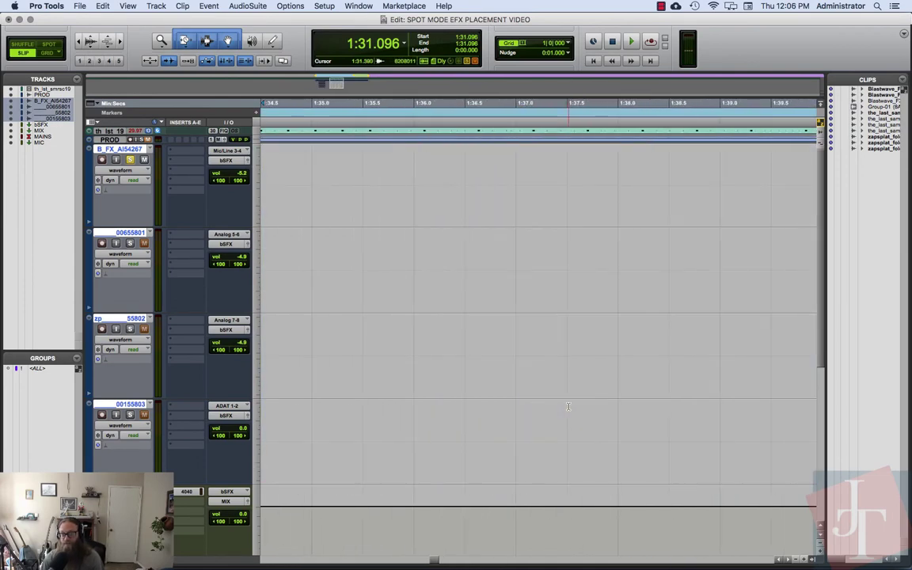
scroll(568, 406, right, 10)
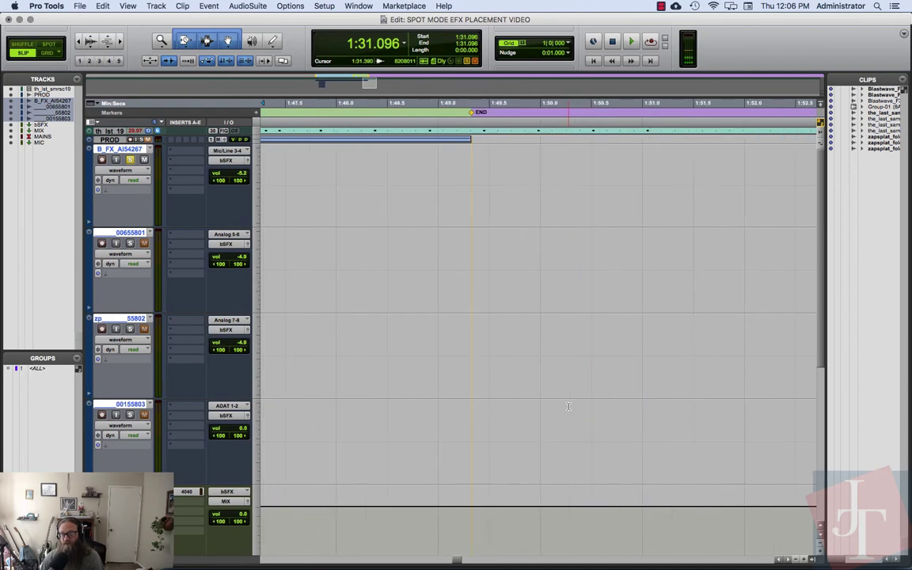
scroll(568, 406, left, 6)
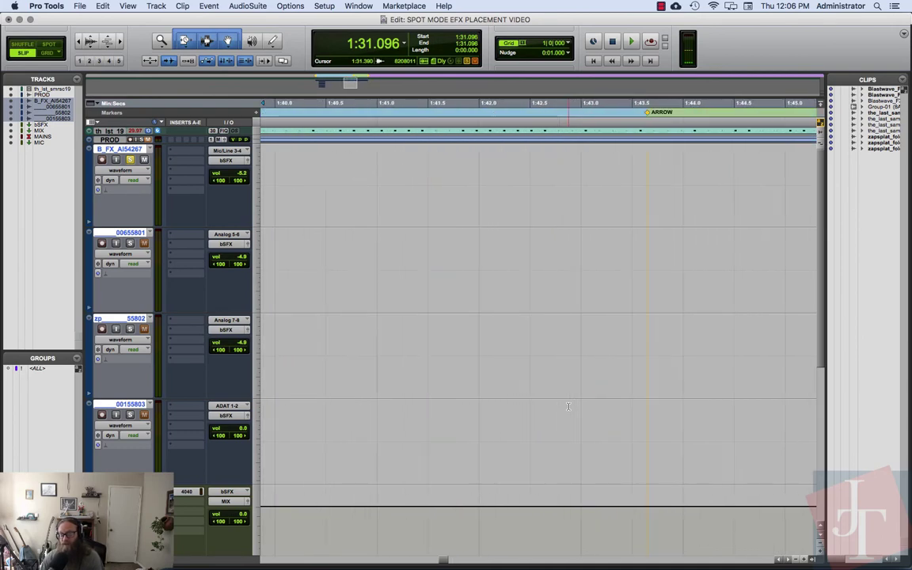
scroll(567, 406, right, 3)
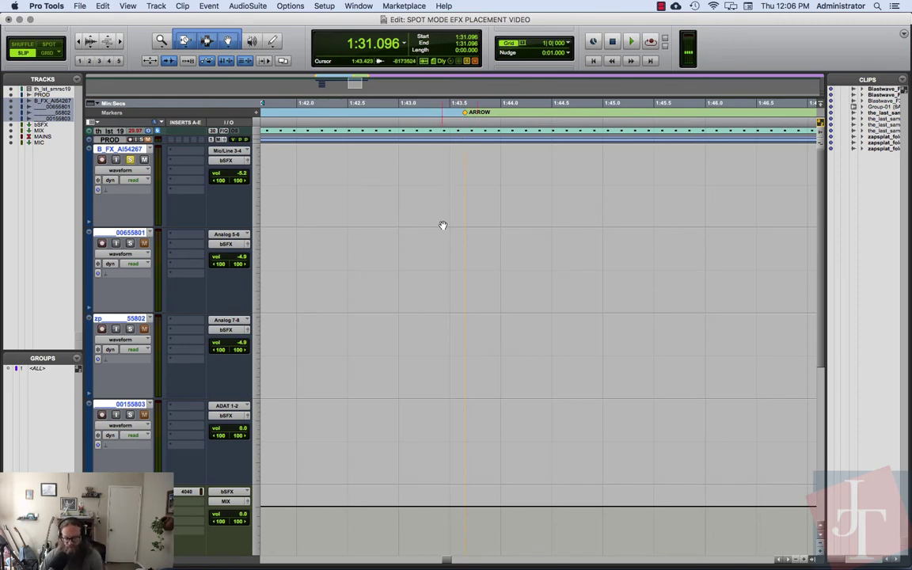
Reopen the video window at lower left and scrub to the arrow impact at 1:44.830.
key(super+KP_9)
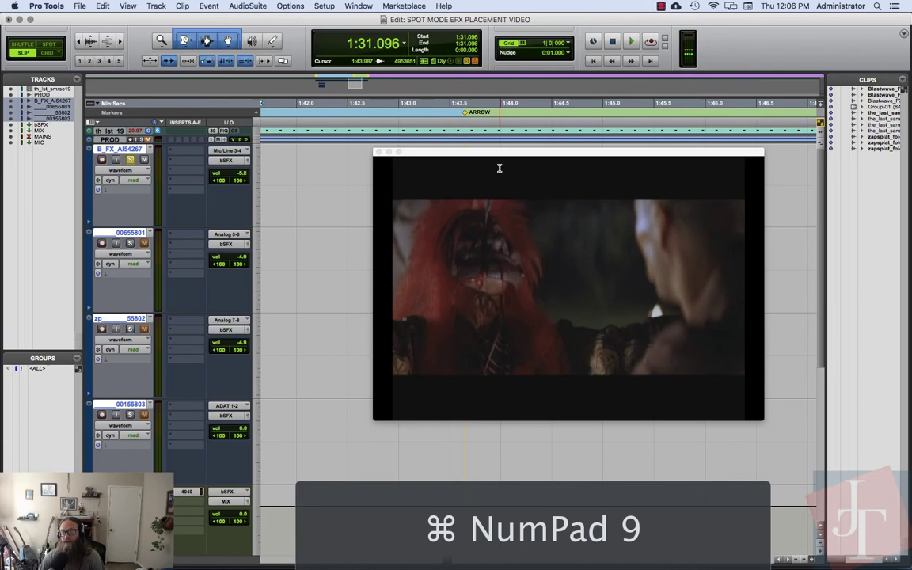
drag(500, 168, 220, 213)
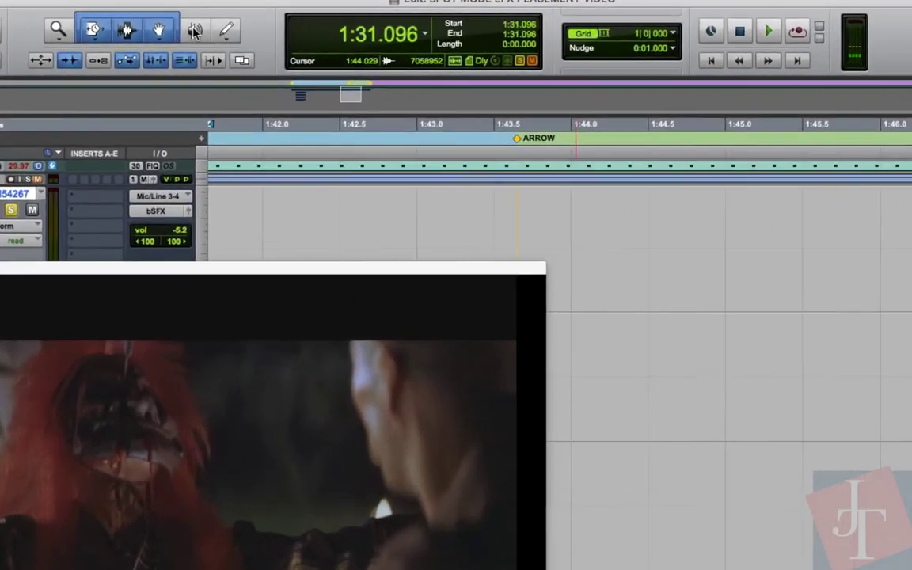
click(252, 42)
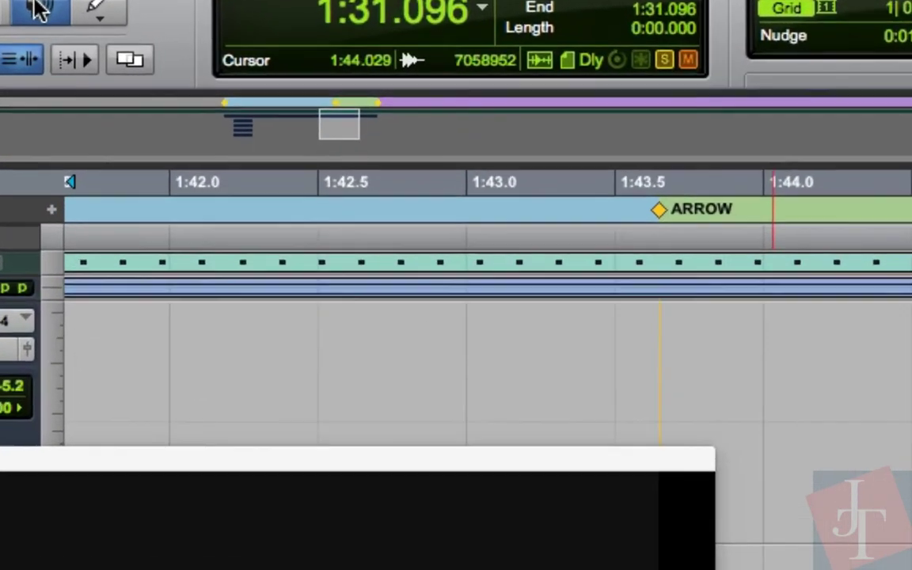
drag(297, 354, 471, 356)
drag(442, 179, 505, 179)
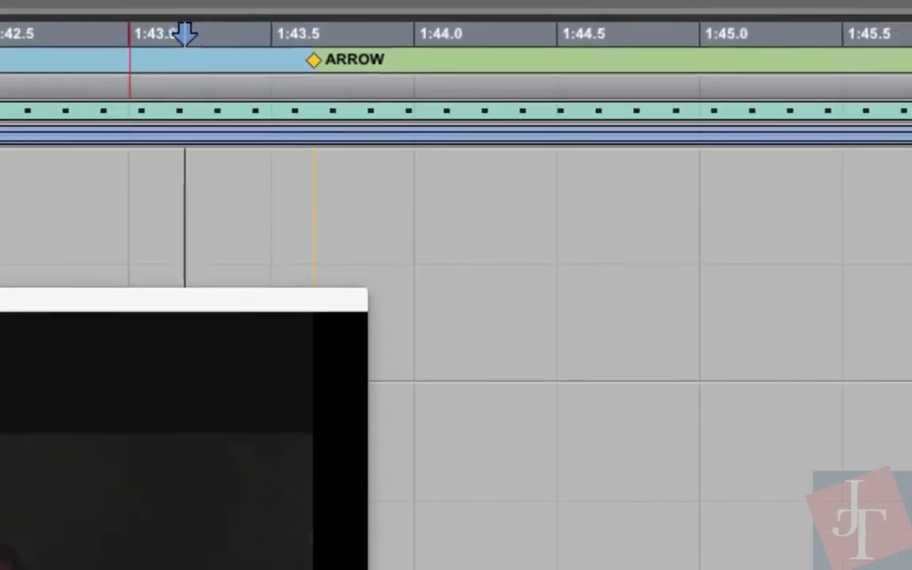
mouse_move(184, 198)
mouse_down()
mouse_move(294, 198)
mouse_move(199, 198)
mouse_up()
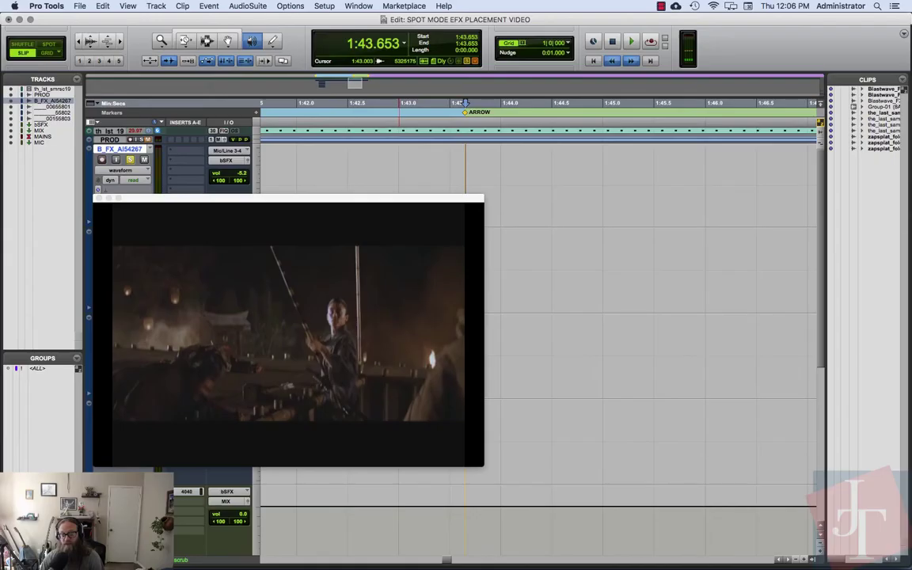
drag(465, 166, 586, 166)
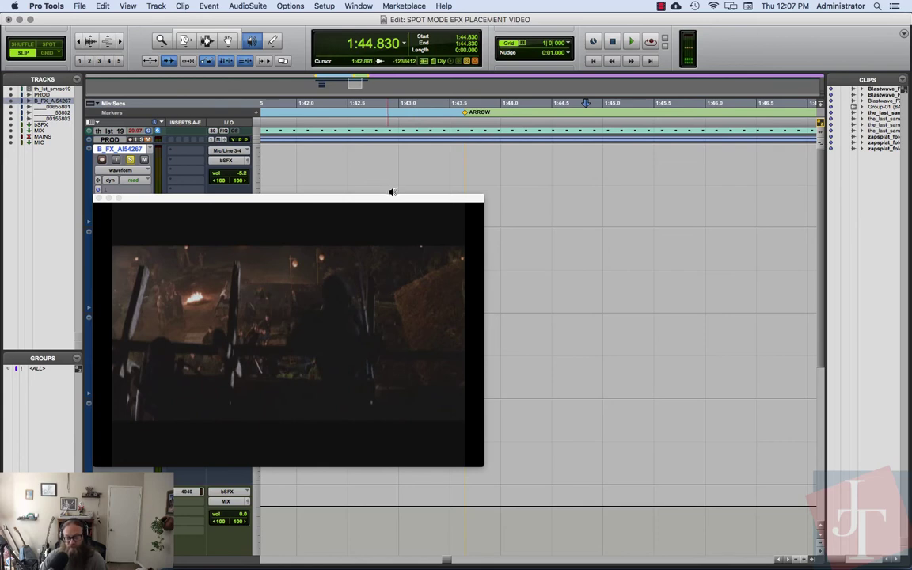
Switch back to the Smart Tool, set Spot edit mode, and select the arrow clip group.
scroll(373, 177, down, 5)
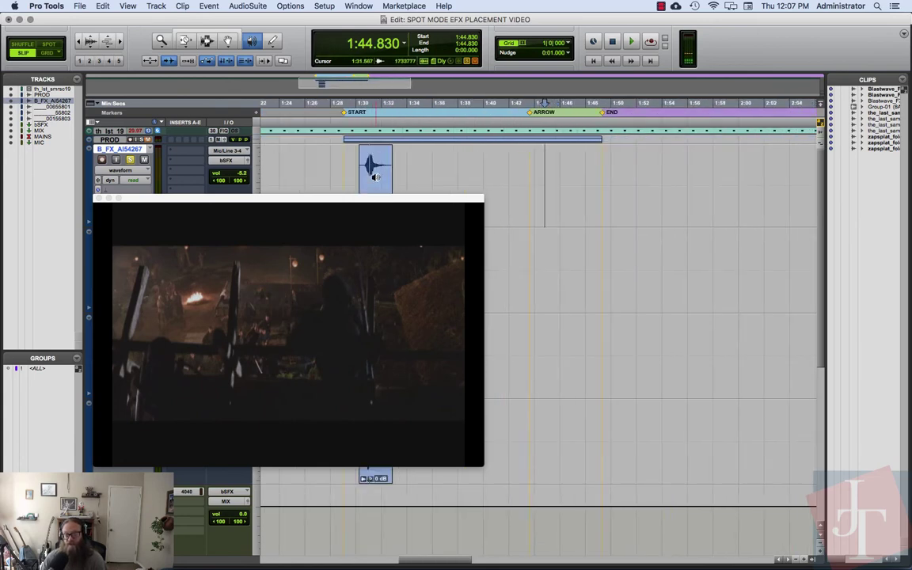
key(F8)
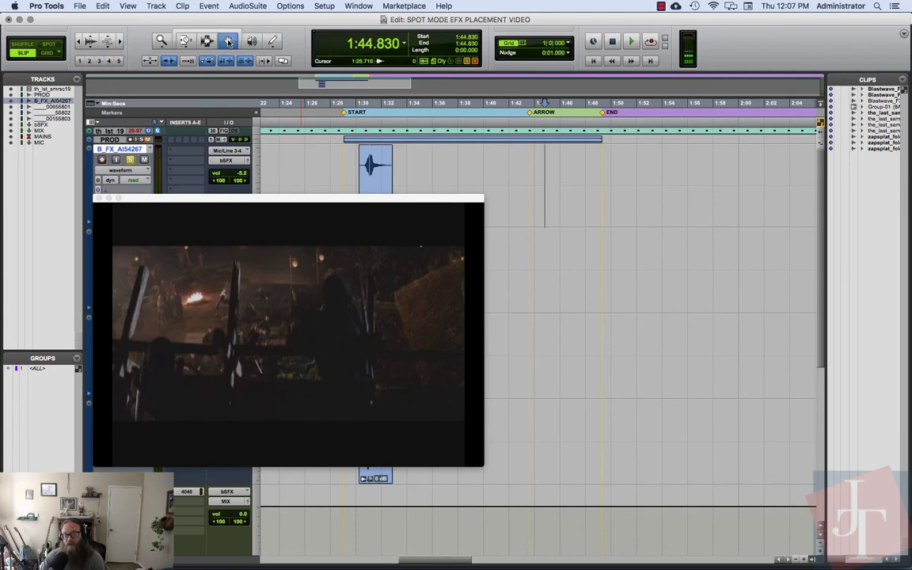
click(206, 33)
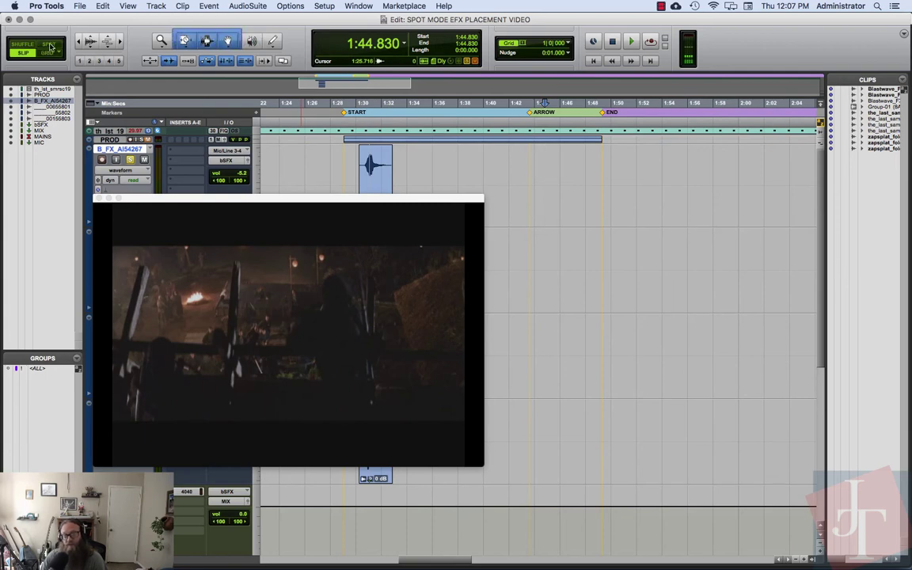
click(50, 45)
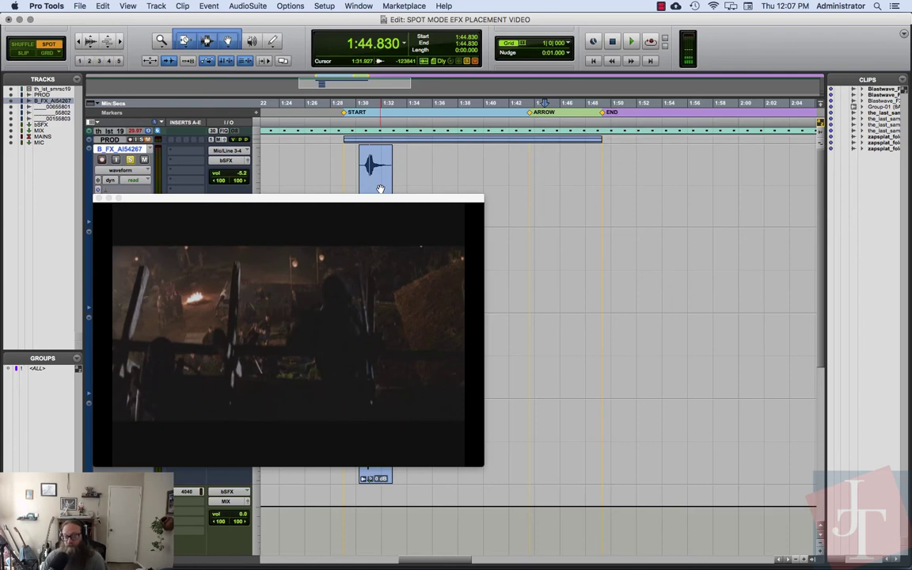
click(380, 189)
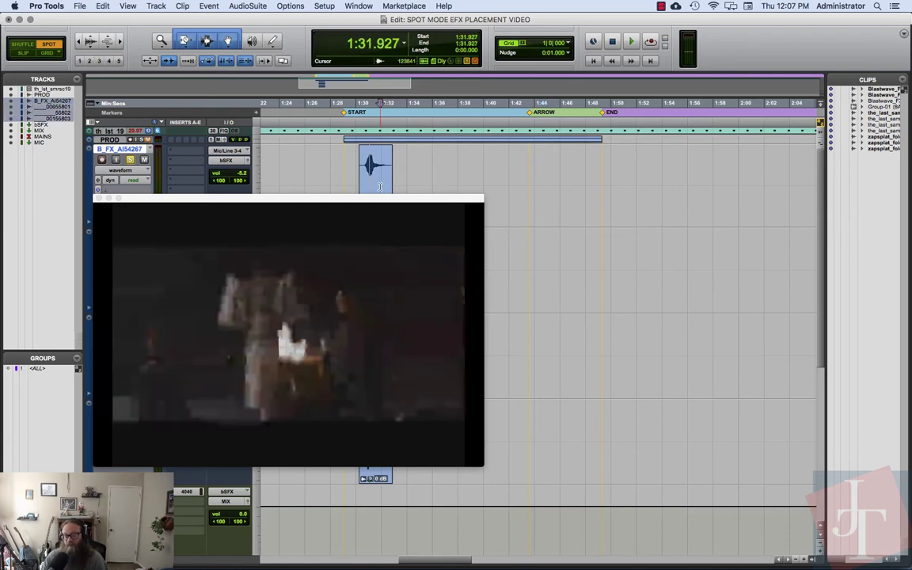
Spot the arrow clip group by its sync point onto the ARROW marker, starting it at 1:44.020.
drag(362, 197, 406, 305)
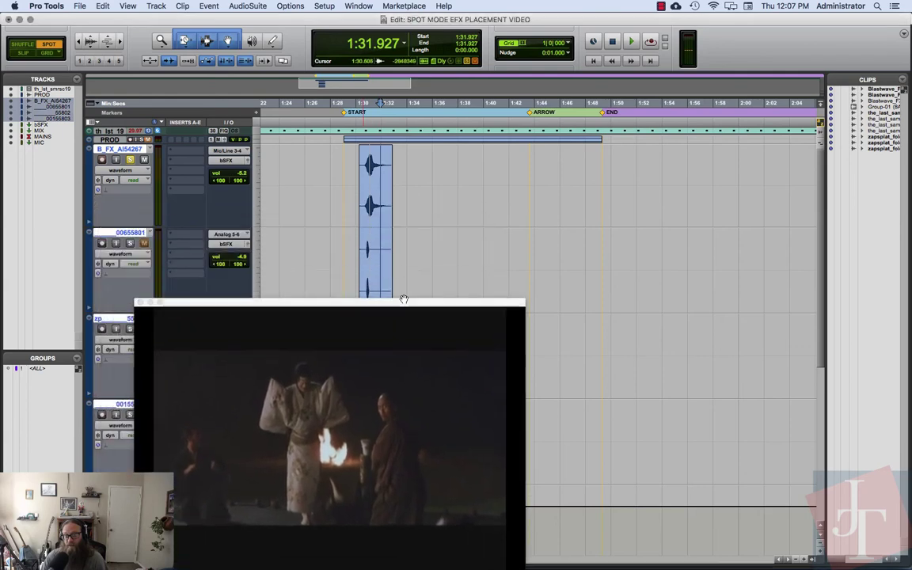
click(384, 224)
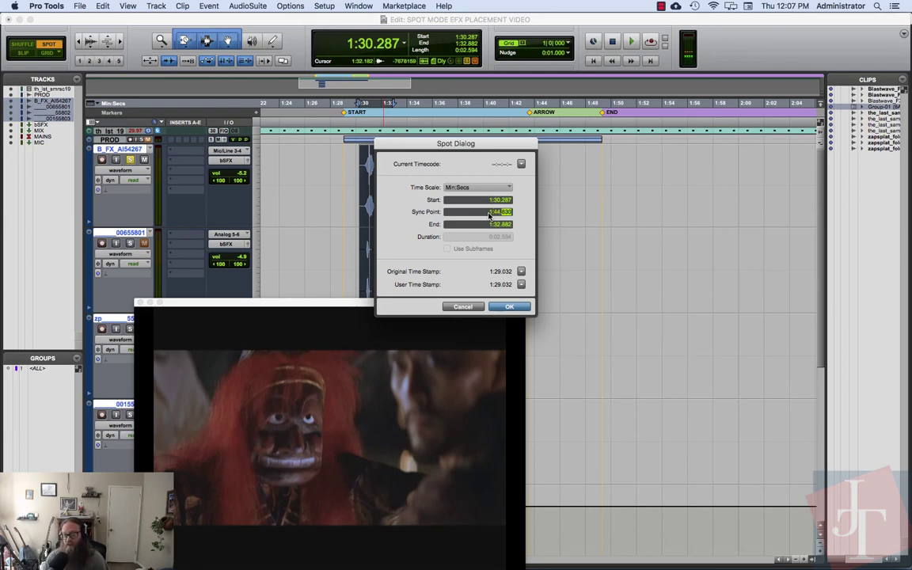
key(Return)
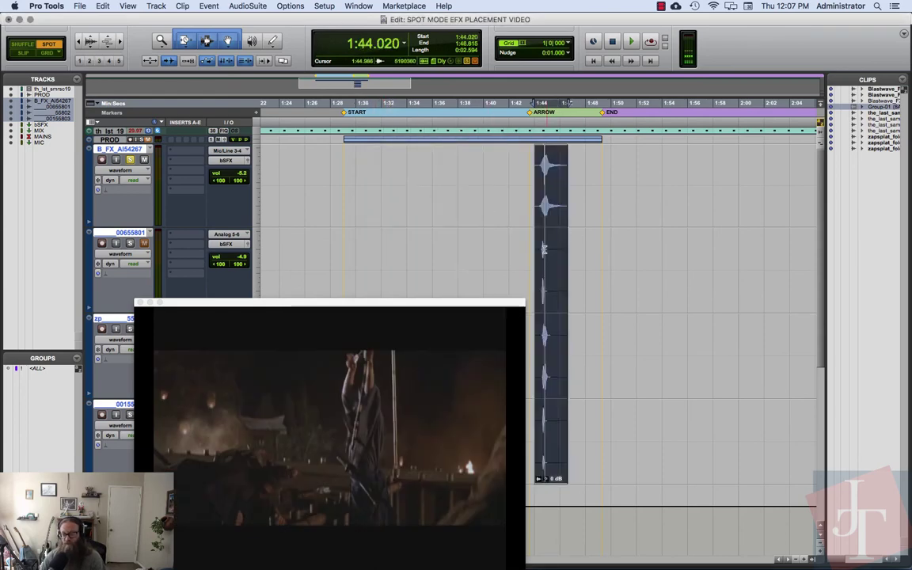
Unsolo B_FX_AI54267 and play back from 1:44.020 to check the arrow hit against the video.
scroll(544, 250, up, 3)
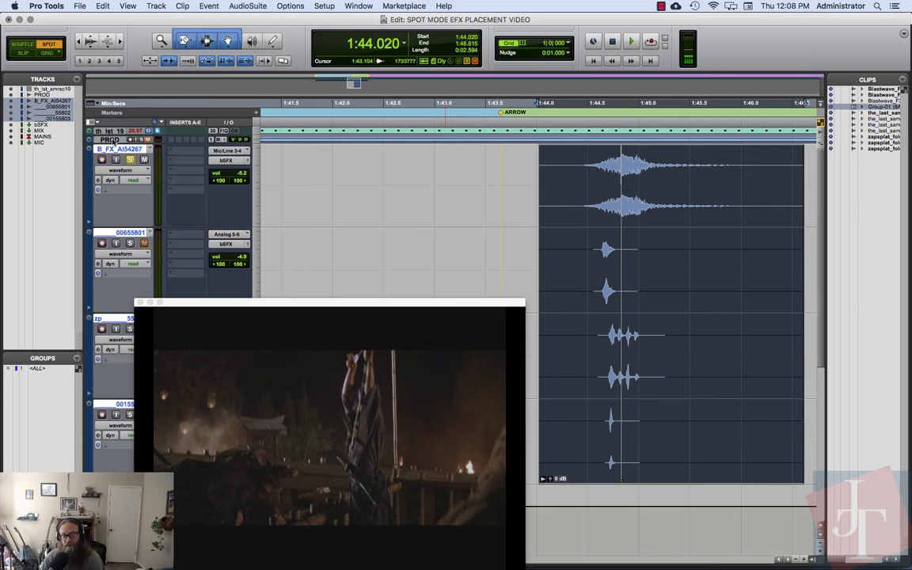
click(131, 160)
drag(235, 308, 205, 186)
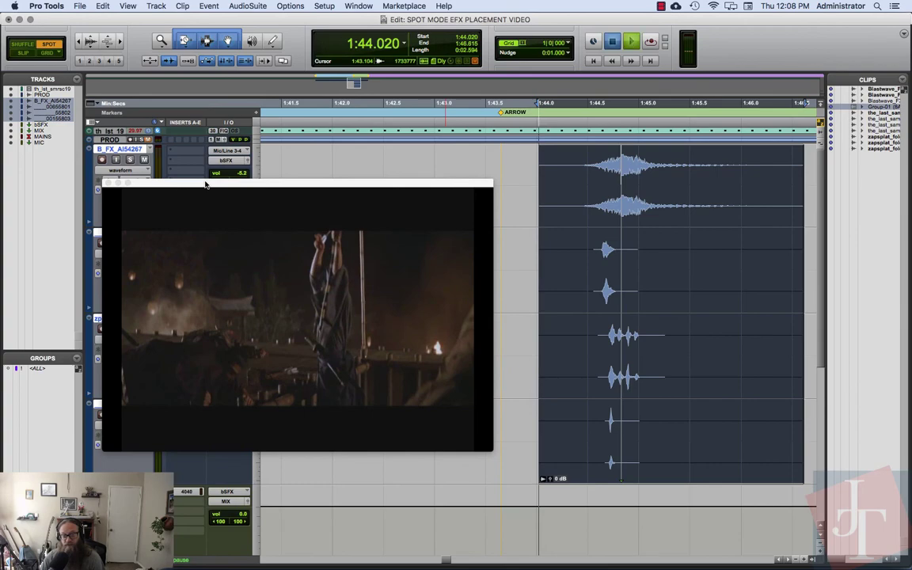
key(space)
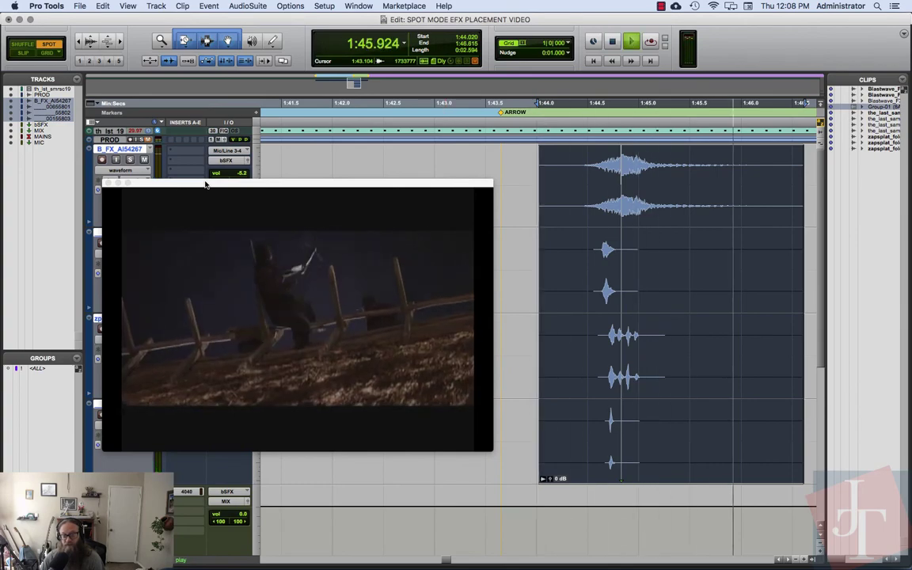